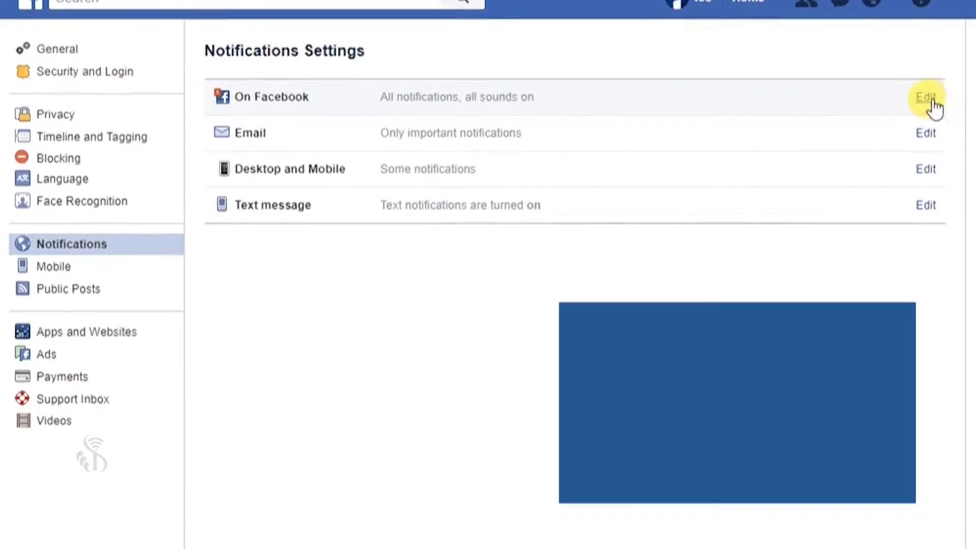
Expand the On Facebook settings to reveal Close Friends activity, Email, and Tags from Anyone
{"action": "left_click", "coordinate": [904, 78]}
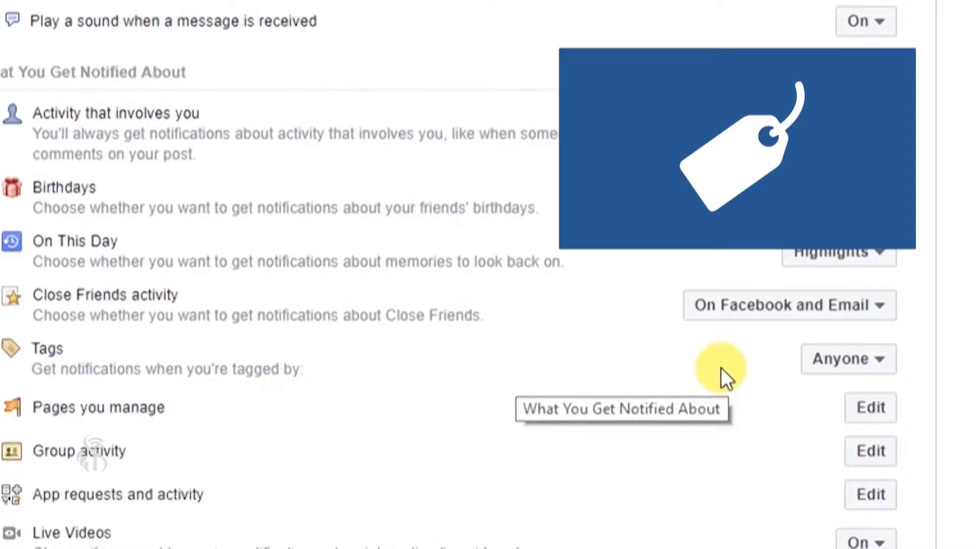
Show the Tags audience options: Anyone, Friends of Friends, and Friends
{"action": "left_click", "coordinate": [882, 367]}
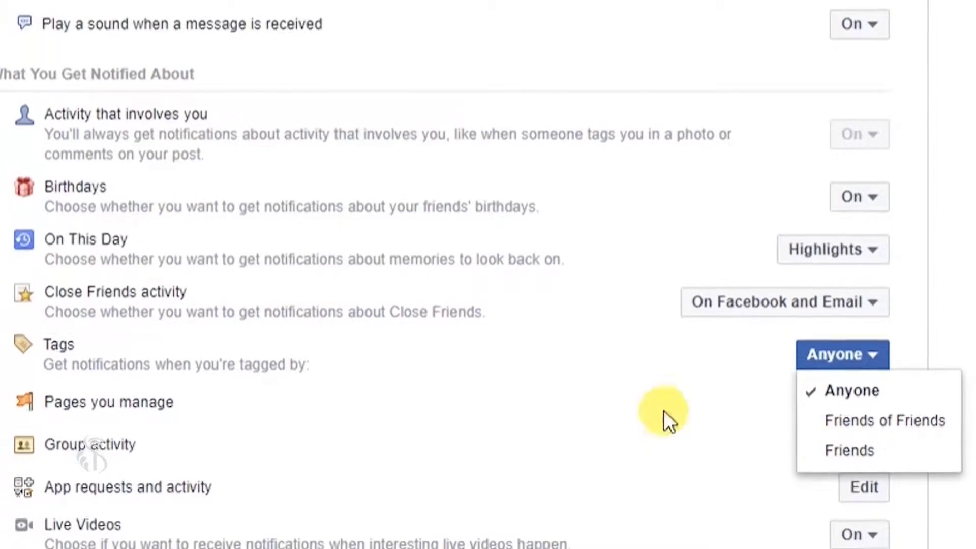
Dismiss the Tags options unchanged on Anyone and review the remaining notification settings
{"action": "left_click", "coordinate": [869, 358]}
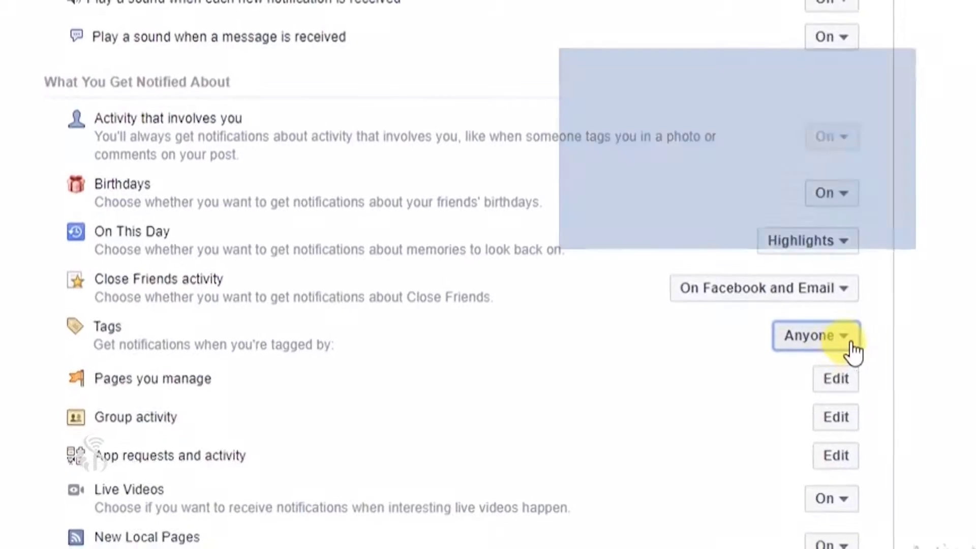
{"action": "scroll", "coordinate": [756, 382], "scroll_direction": "down", "scroll_amount": 2}
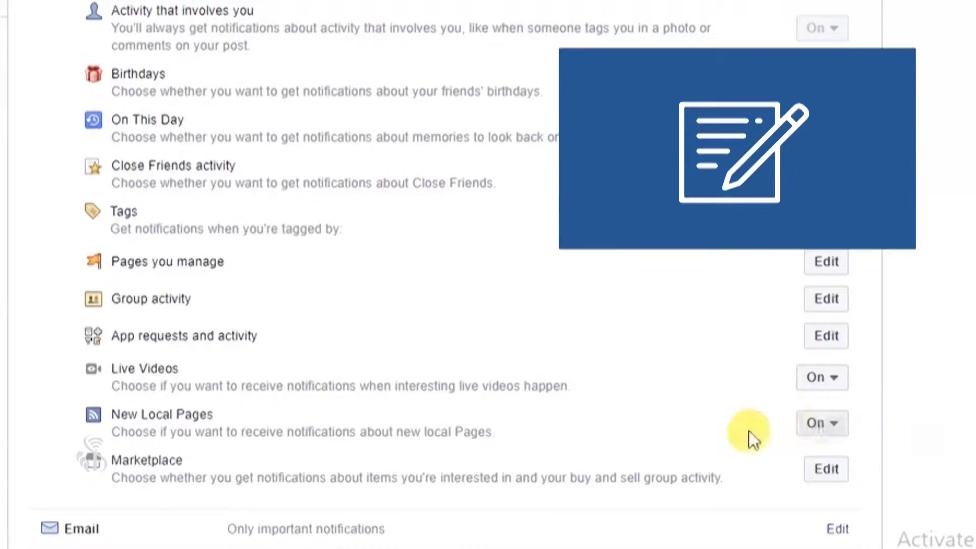
{"action": "scroll", "coordinate": [610, 454], "scroll_direction": "down", "scroll_amount": 3}
{"action": "scroll", "coordinate": [465, 233], "scroll_direction": "up", "scroll_amount": 2}
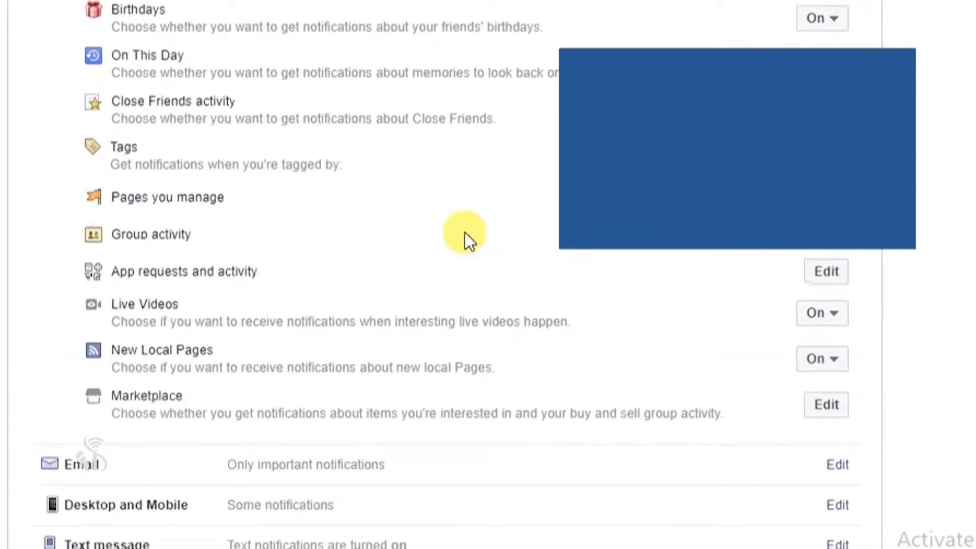
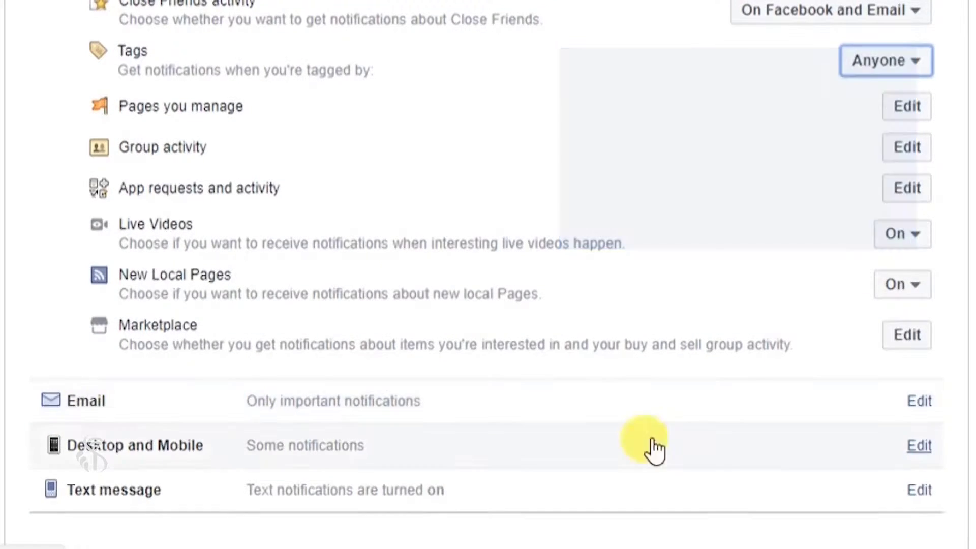
Expand the Email notification settings to show the 'What you'll receive' choices
{"action": "left_click", "coordinate": [921, 402]}
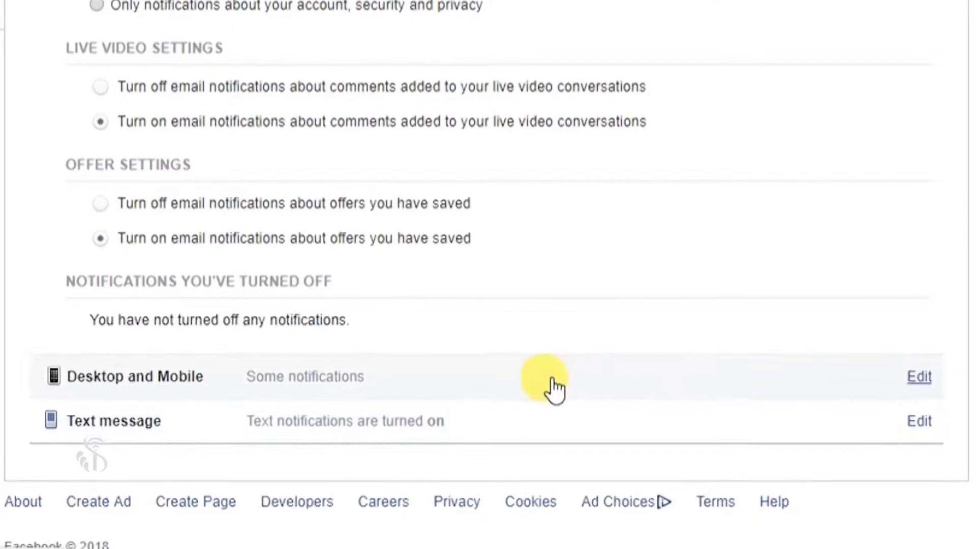
{"action": "scroll", "coordinate": [554, 389], "scroll_direction": "up", "scroll_amount": 4}
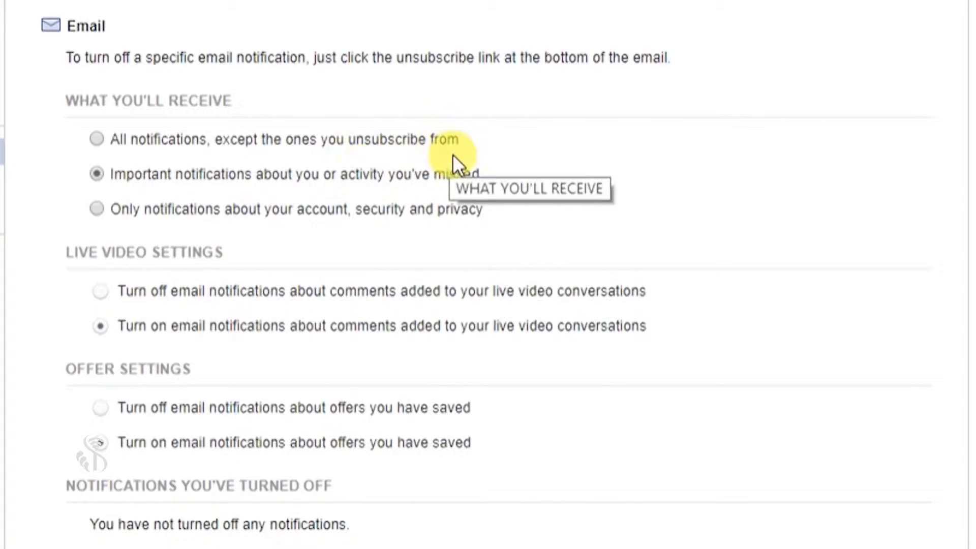
Set email to 'Important notifications about you or activity you've missed', then try account-only emails
{"action": "left_click", "coordinate": [98, 139]}
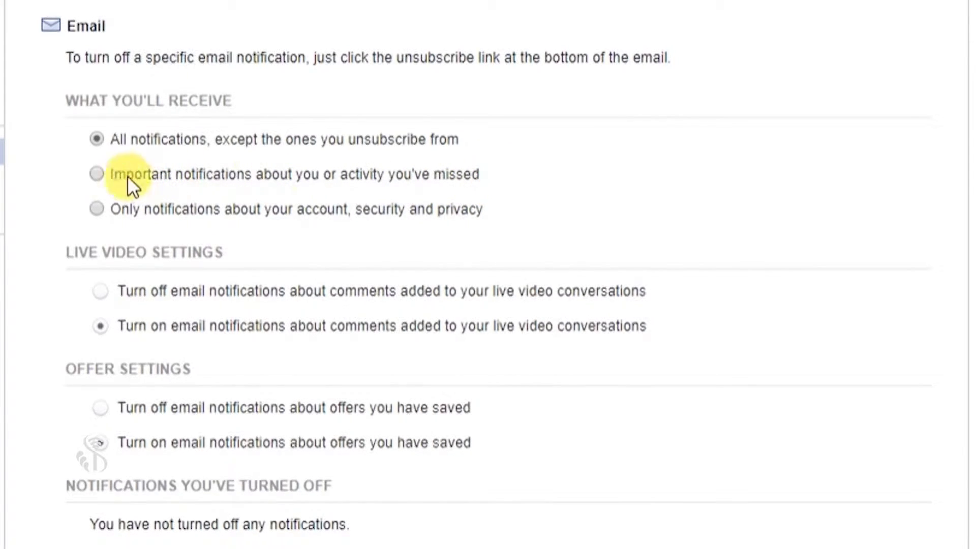
{"action": "left_click", "coordinate": [101, 176]}
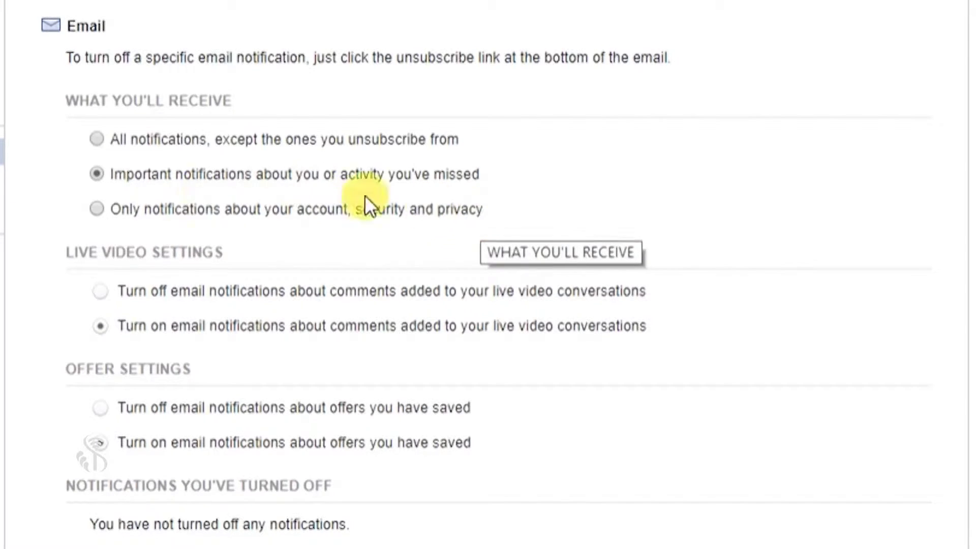
{"action": "left_click", "coordinate": [152, 208]}
Cancel the 'Turn Off All Other Notifications?' prompt, keeping email on important notifications only
{"action": "left_click", "coordinate": [568, 204]}
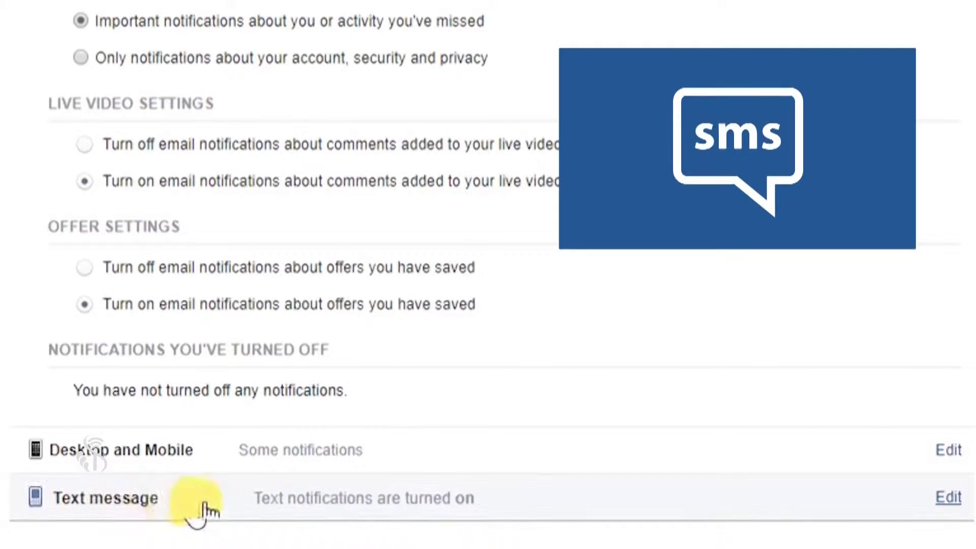
Expand the Text message settings showing comments, friend requests and other SMS all enabled
{"action": "left_click", "coordinate": [950, 498]}
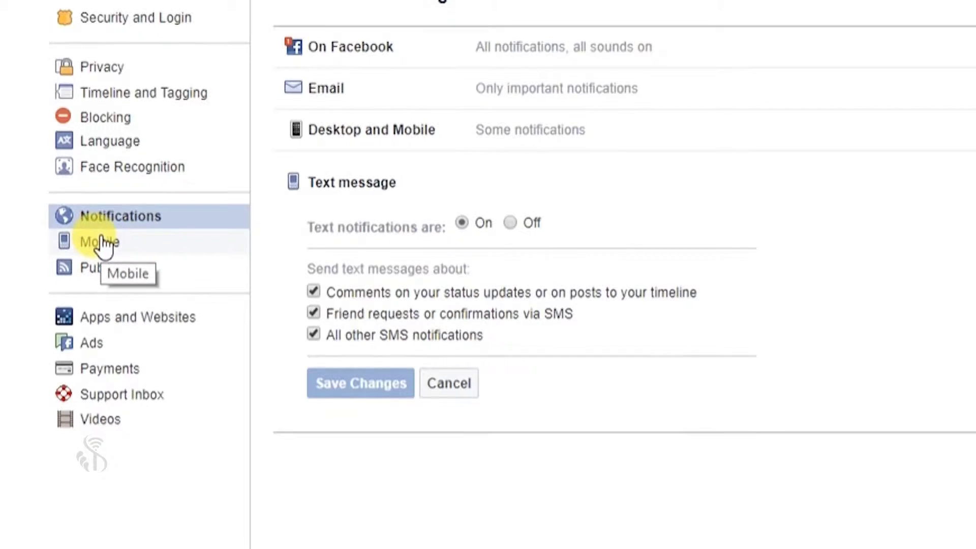
On the Mobile settings page, begin adding another mobile phone number
{"action": "left_click", "coordinate": [109, 243]}
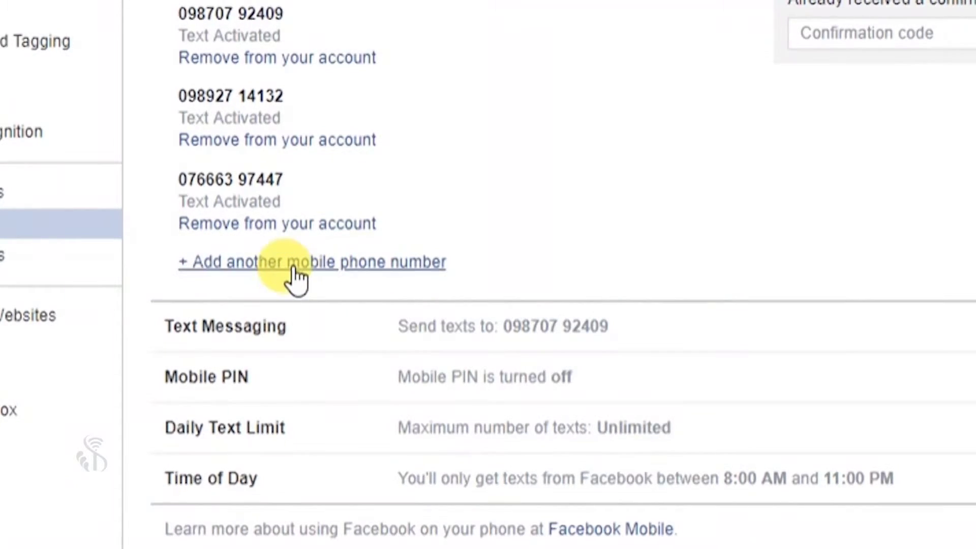
{"action": "left_click", "coordinate": [293, 269]}
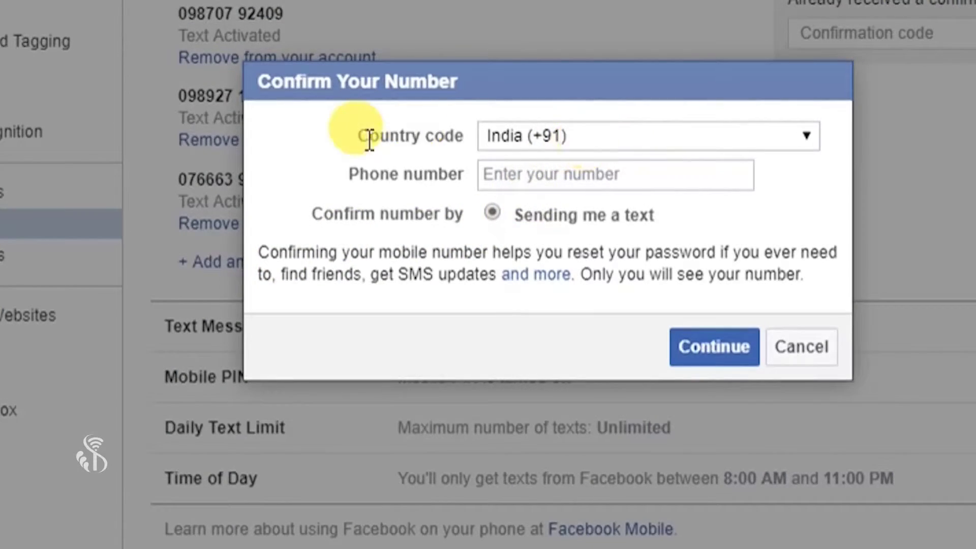
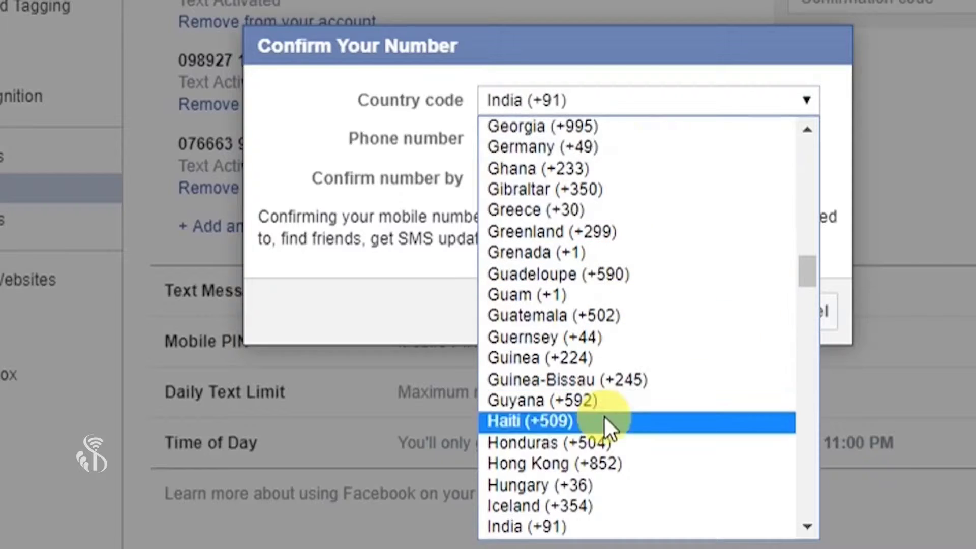
Keep India (+91) as the country code and submit the new mobile number for a texted confirmation code
{"action": "left_click", "coordinate": [562, 526]}
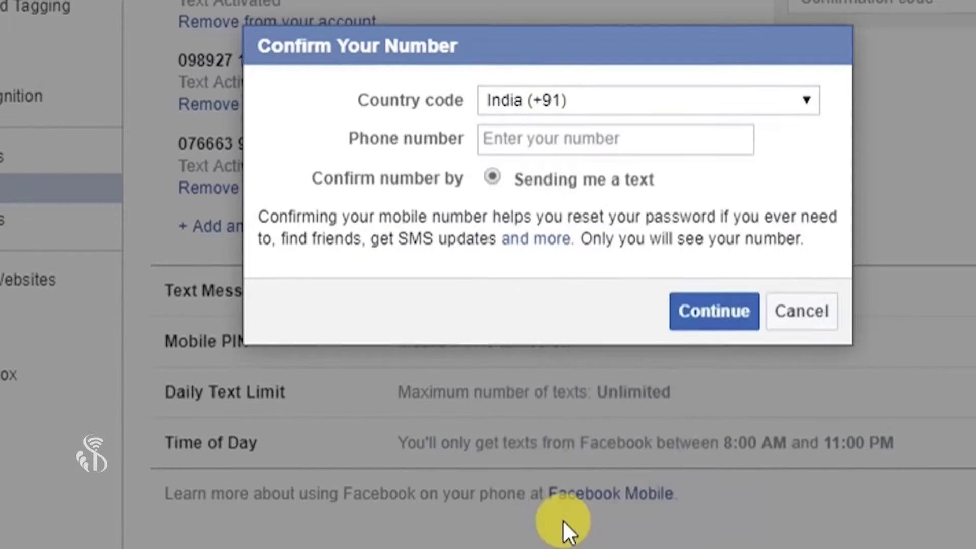
{"action": "left_click", "coordinate": [527, 144]}
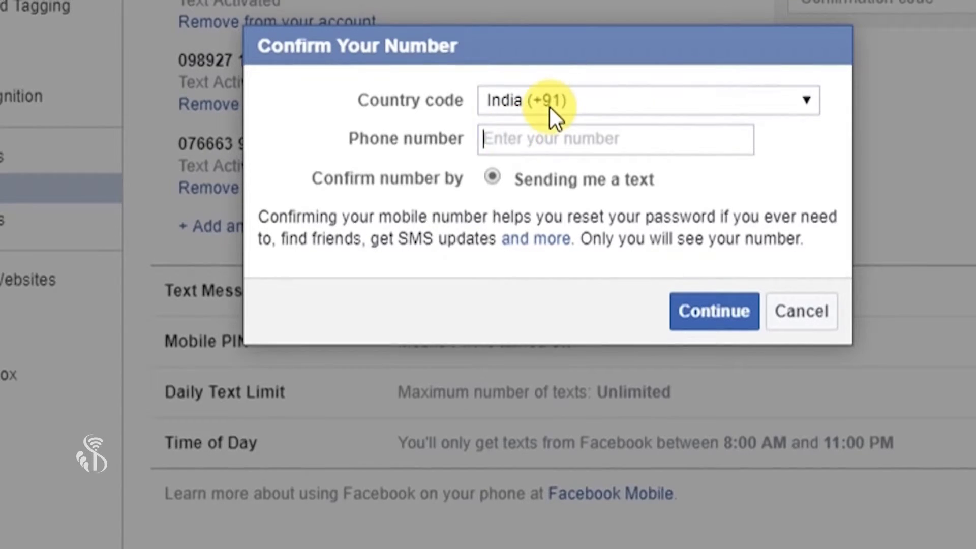
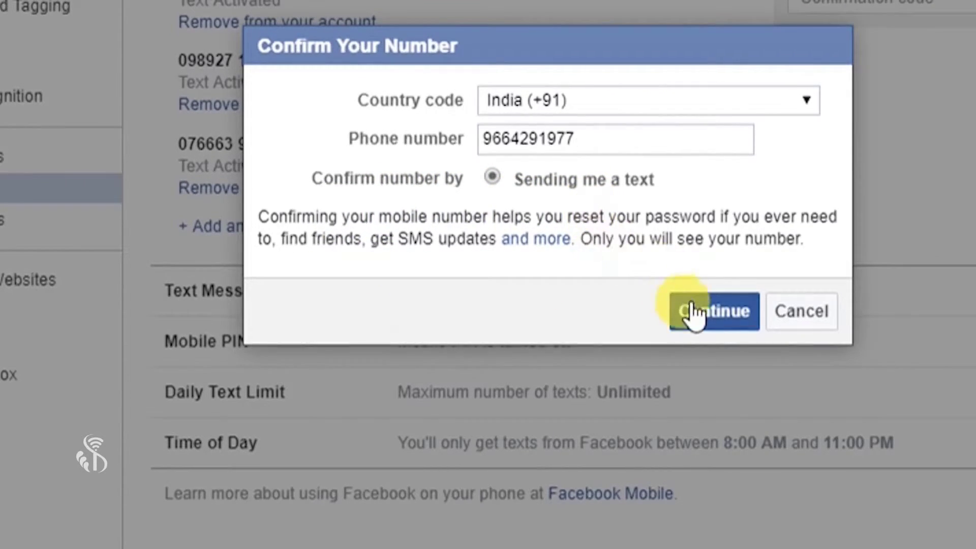
{"action": "left_click", "coordinate": [725, 325]}
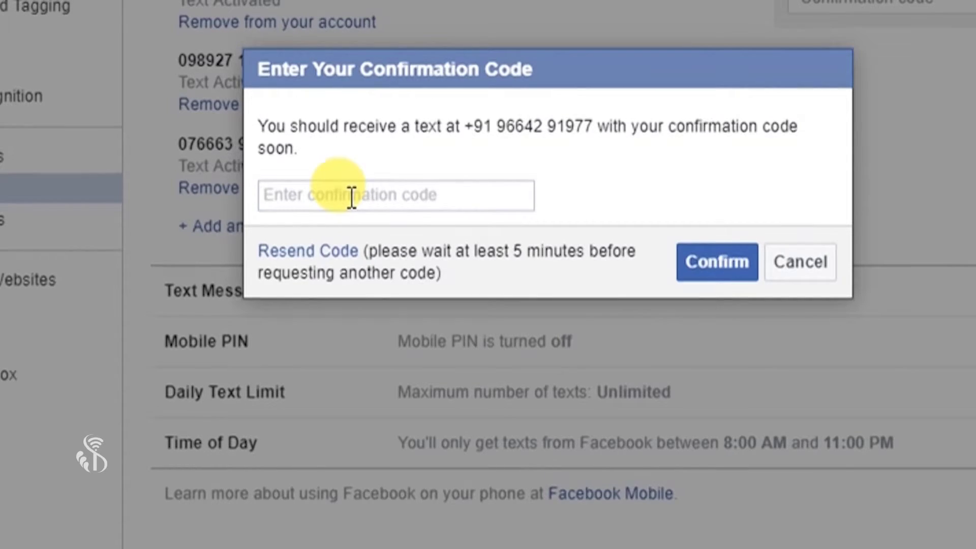
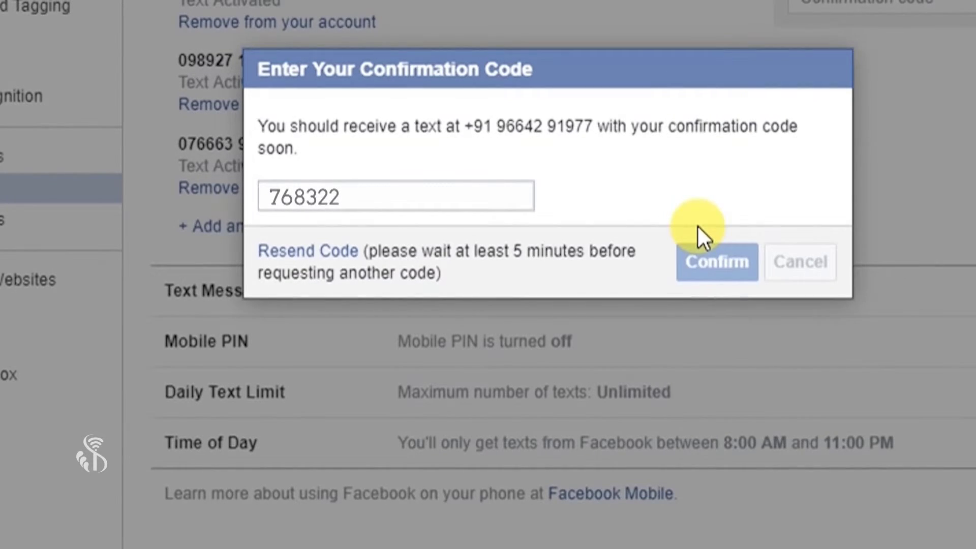
Enter the texted confirmation code to confirm the new mobile number
{"action": "left_click", "coordinate": [700, 250]}
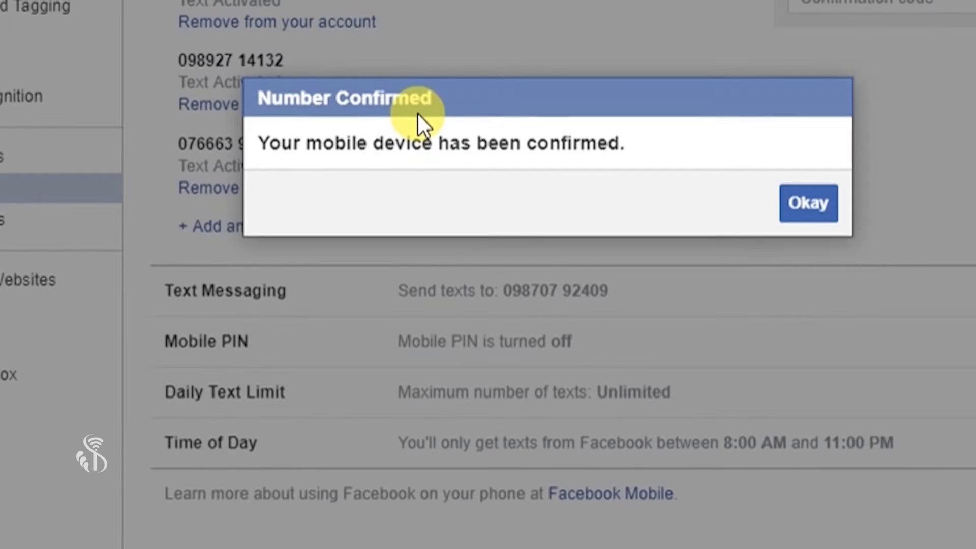
Dismiss the Number Confirmed notice and go to the Public Posts settings
{"action": "left_click", "coordinate": [802, 209]}
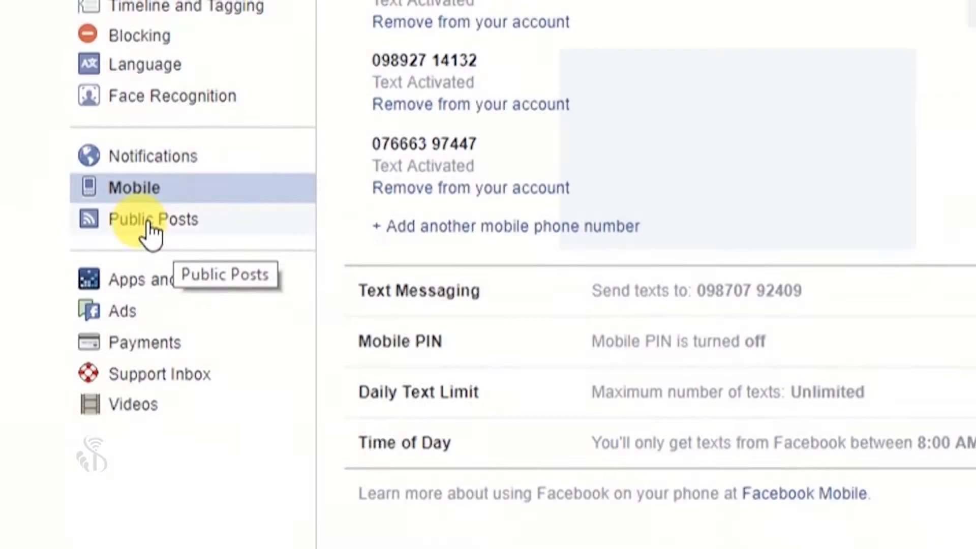
{"action": "left_click", "coordinate": [145, 223]}
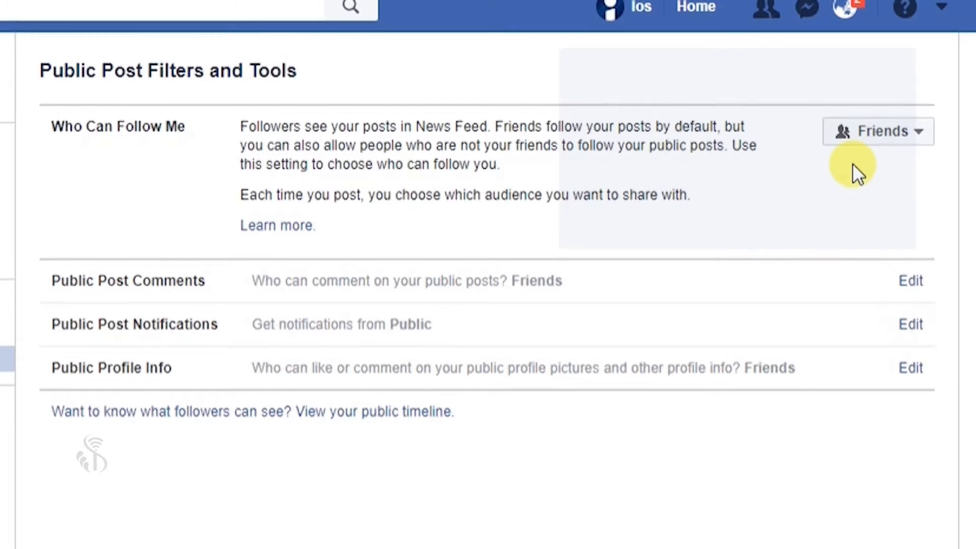
{"action": "left_click", "coordinate": [921, 136]}
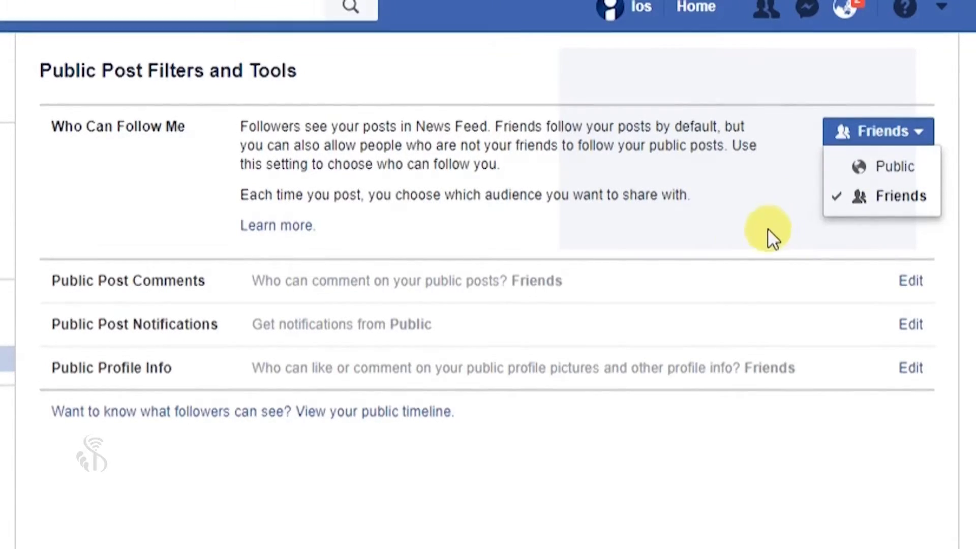
{"action": "left_click", "coordinate": [728, 246]}
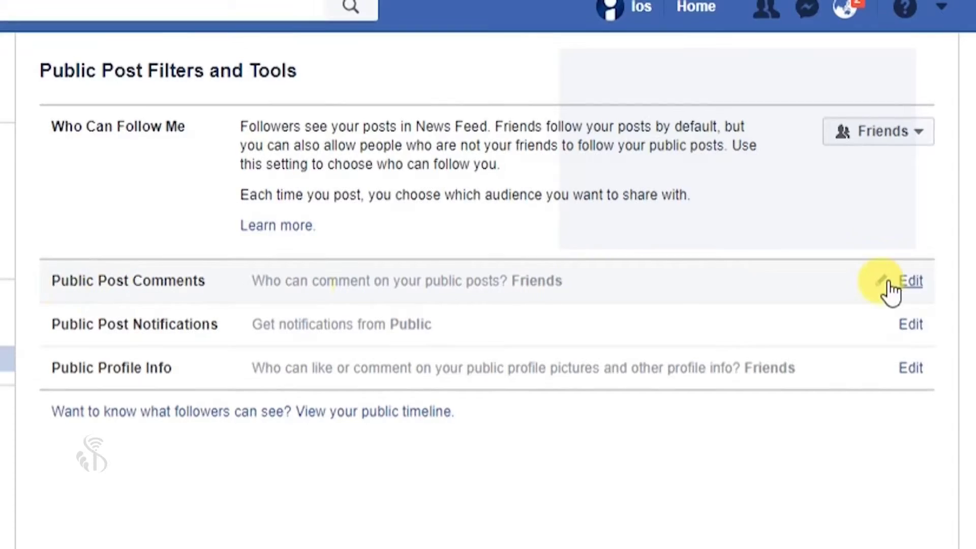
Leave the Public Post Comments audience at Friends, then show the Public Post Notifications audience choices
{"action": "left_click", "coordinate": [910, 281]}
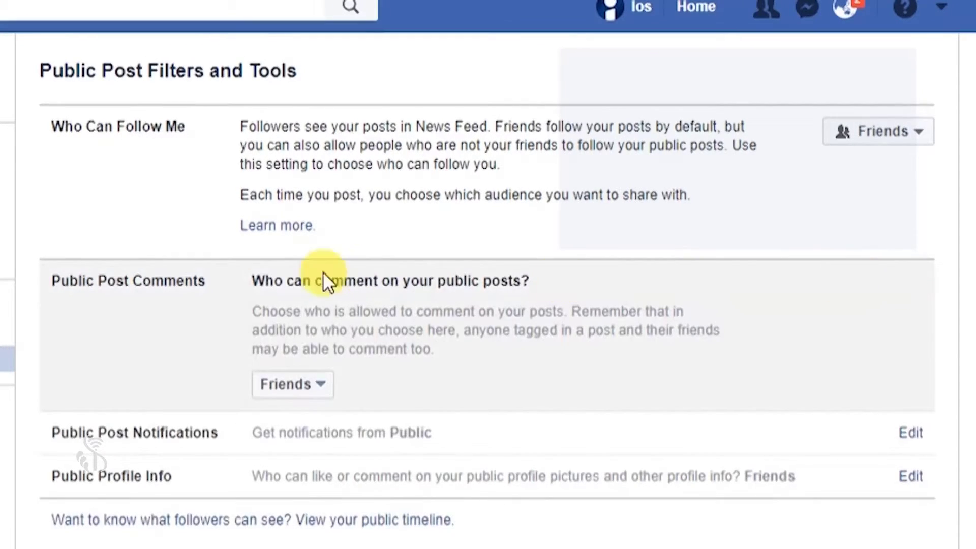
{"action": "left_click", "coordinate": [323, 386]}
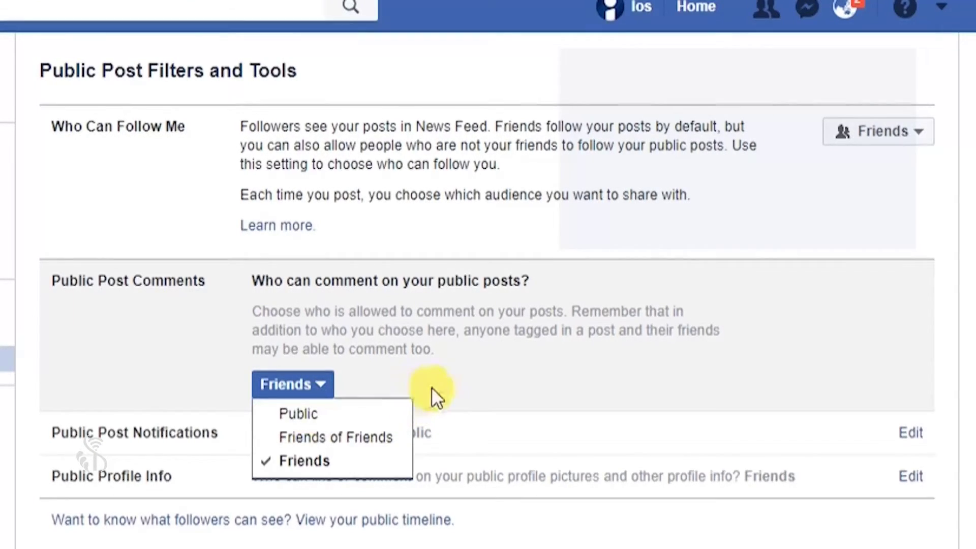
{"action": "left_click", "coordinate": [451, 389]}
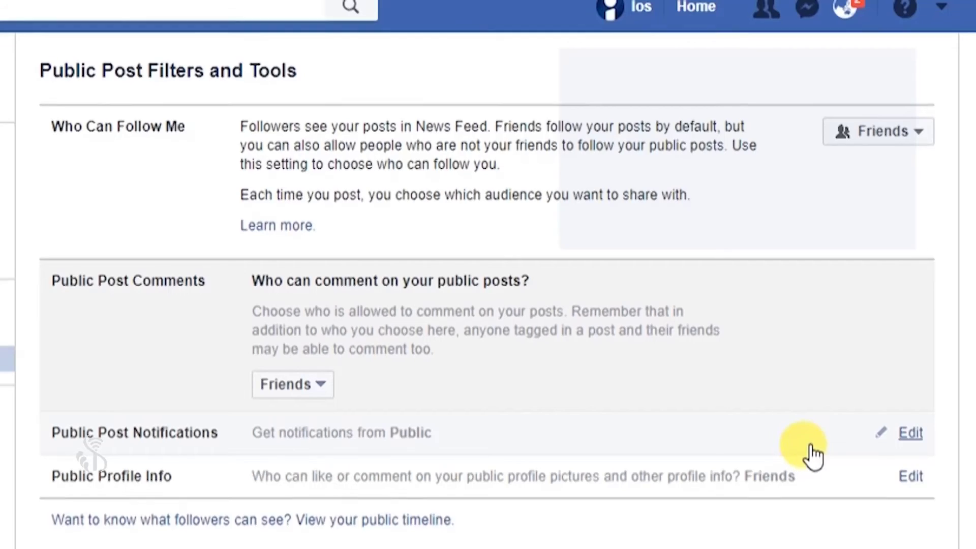
{"action": "left_click", "coordinate": [910, 436]}
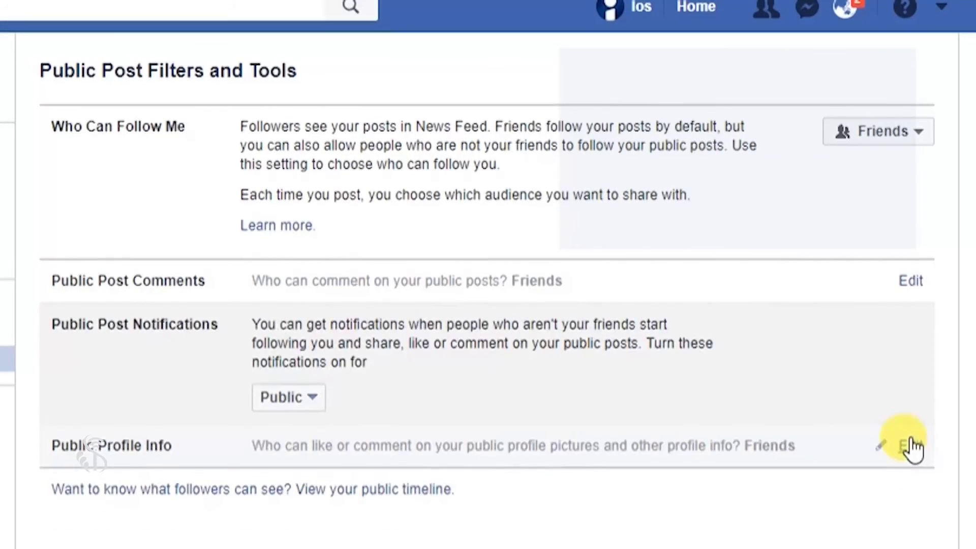
{"action": "left_click", "coordinate": [309, 402]}
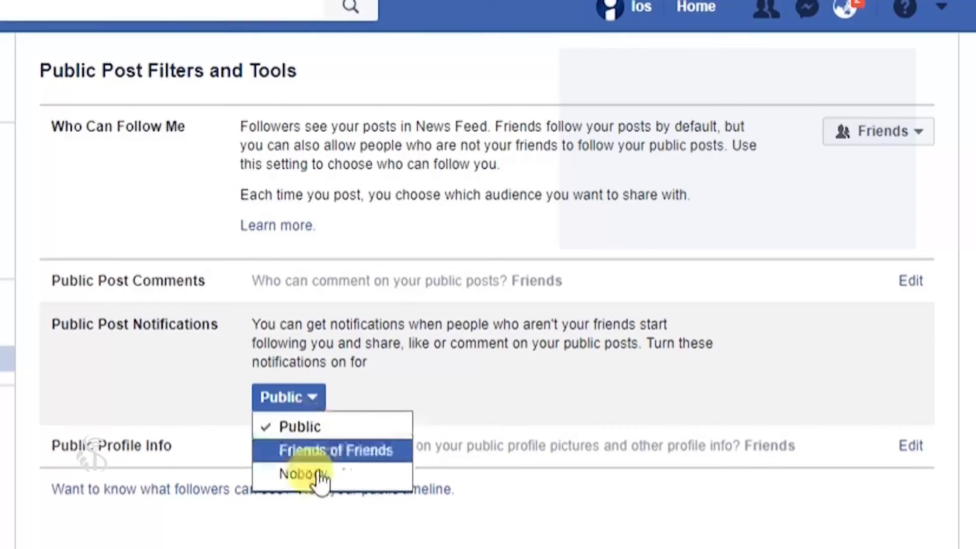